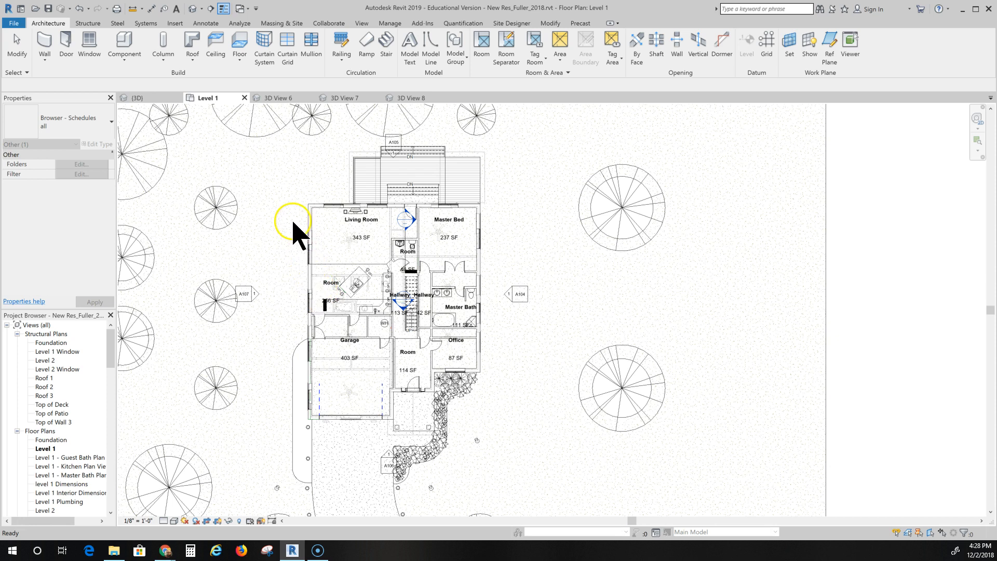
# Start a new Sheet List schedule for the project.
pyautogui.click(283, 221)
pyautogui.click(361, 23)
pyautogui.click(570, 50)
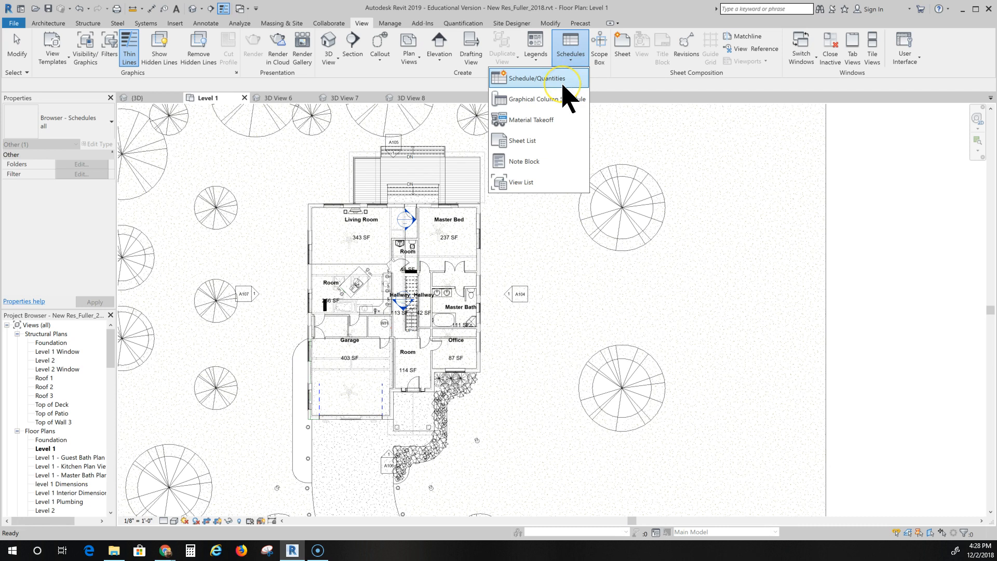
pyautogui.click(528, 141)
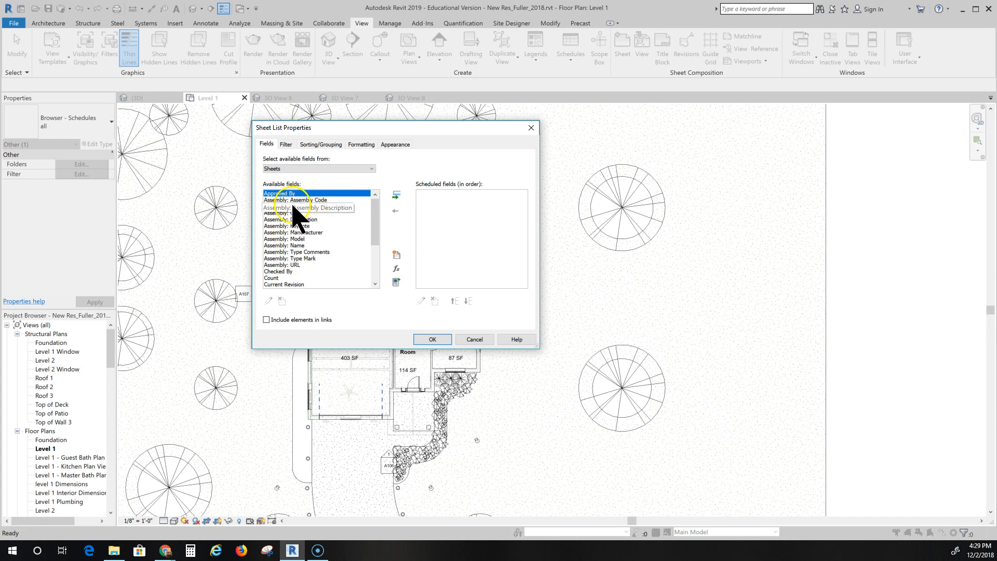
# Add Sheet Number, Sheet Name, Sheet Issue Date, Drawn By and Designed By to the sheet list's scheduled fields, in that order.
pyautogui.scroll(-4, 308, 223)
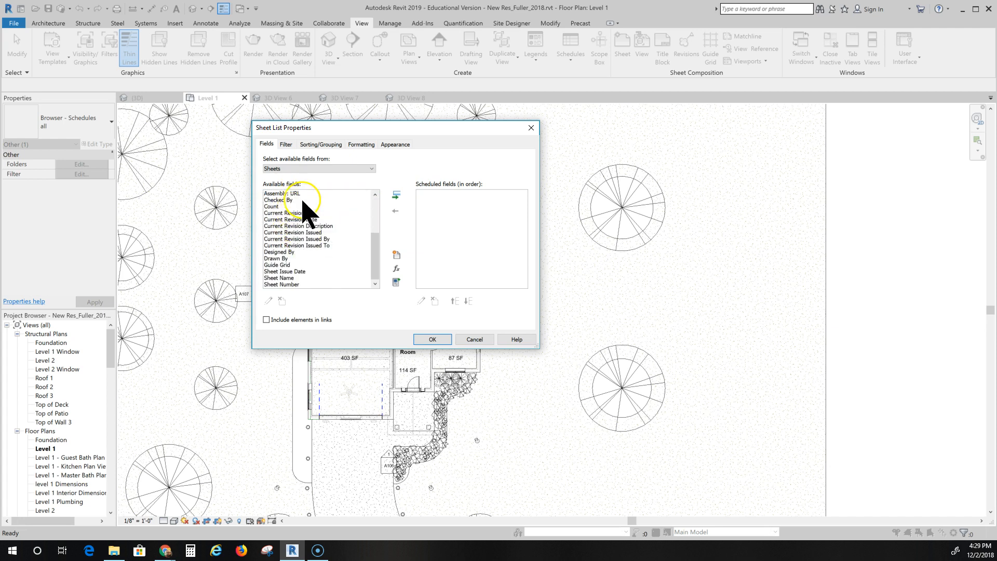
pyautogui.click(284, 286)
pyautogui.click(396, 196)
pyautogui.click(301, 285)
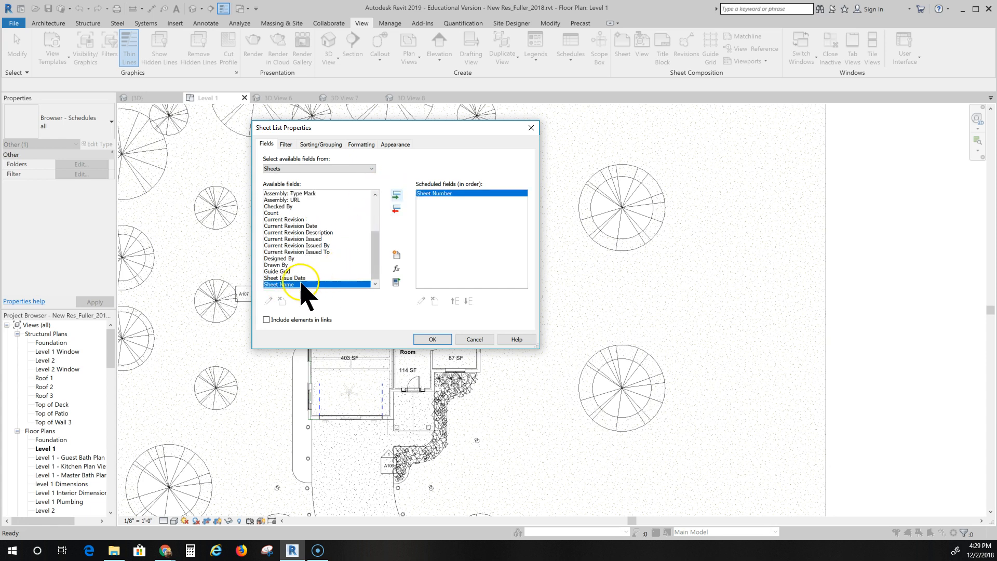
pyautogui.click(396, 195)
pyautogui.click(396, 196)
pyautogui.click(396, 195)
pyautogui.click(396, 196)
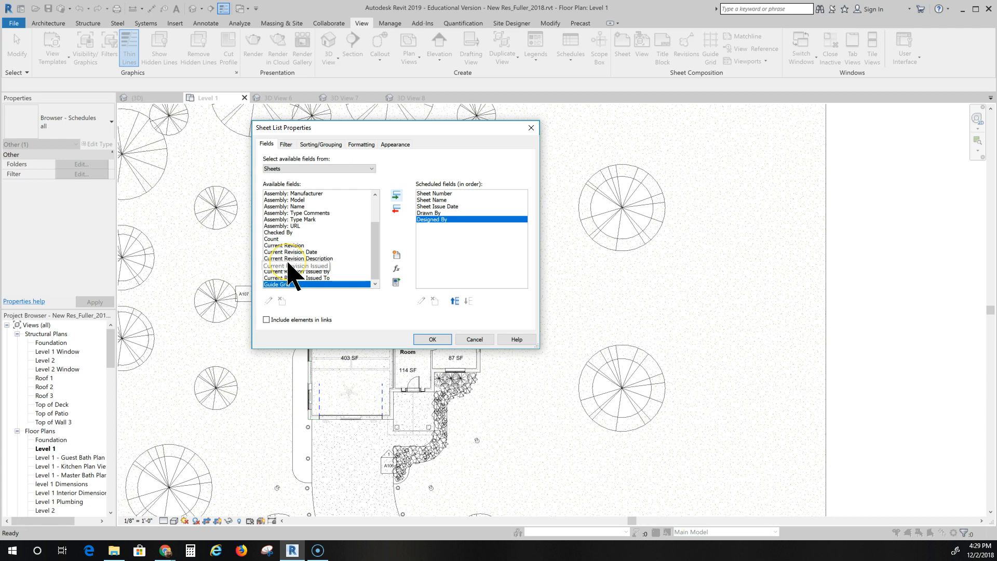
# Move the Sheet Number field below Sheet Name in the scheduled field order and create the sheet list.
pyautogui.scroll(2, 289, 263)
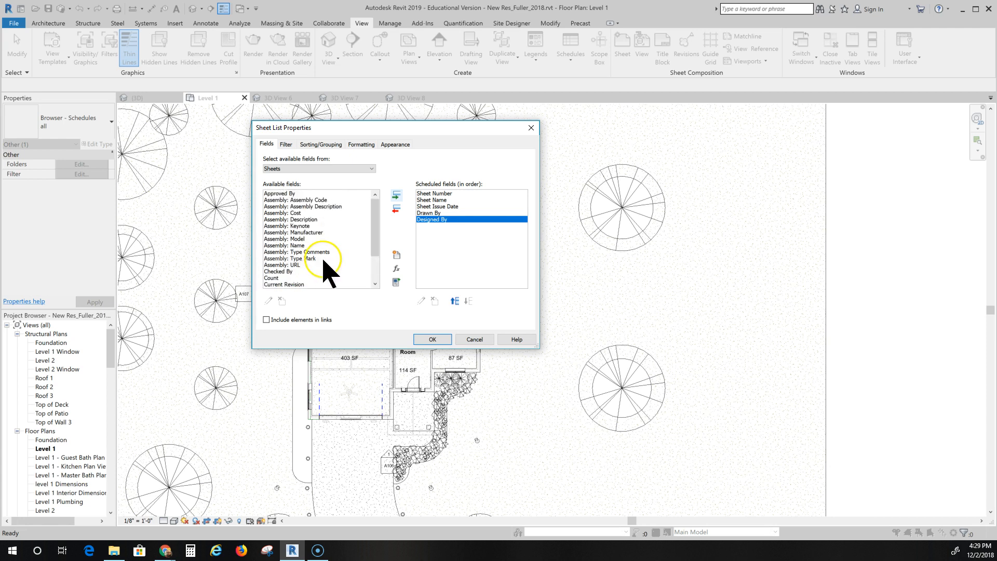
pyautogui.click(432, 193)
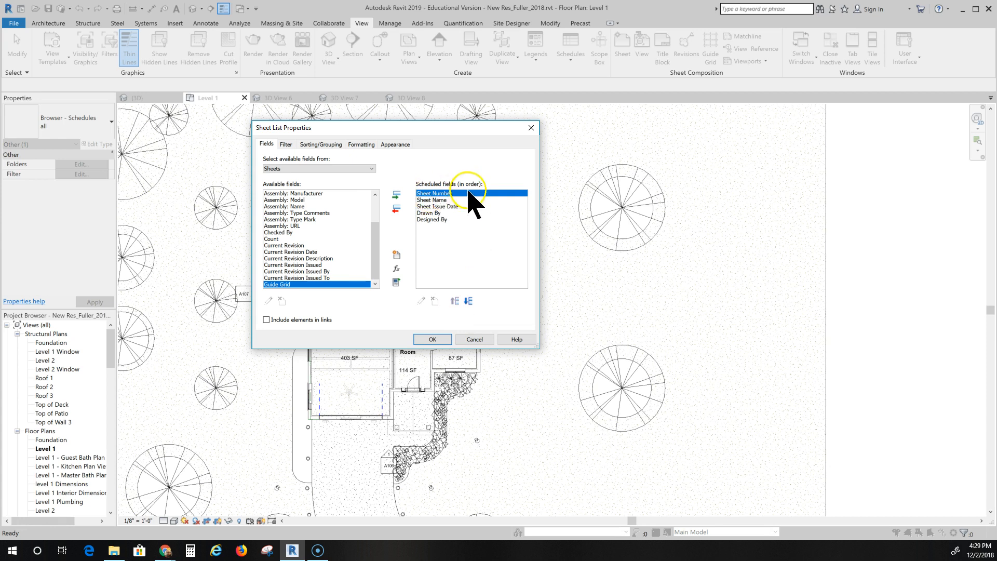
pyautogui.click(468, 301)
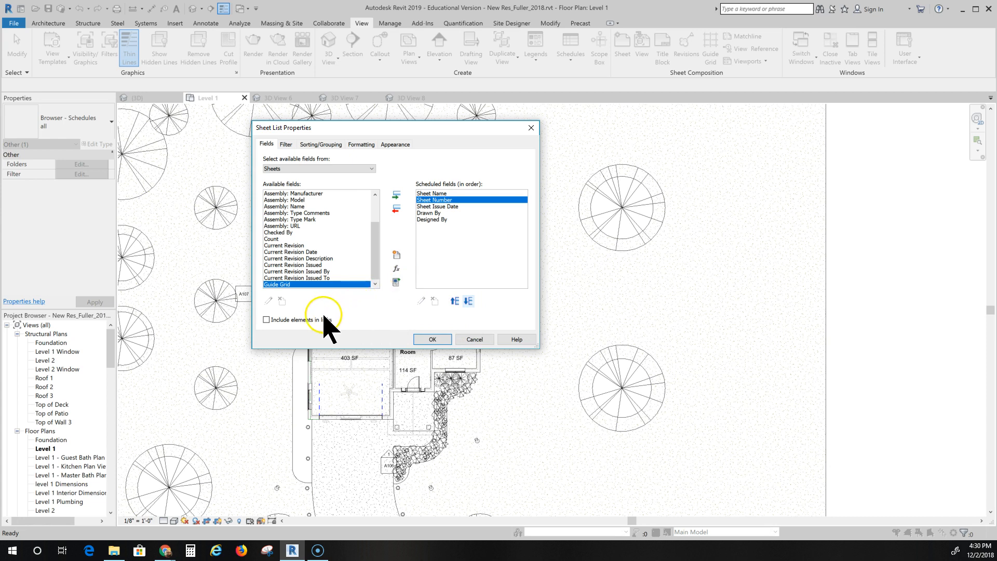
pyautogui.click(434, 339)
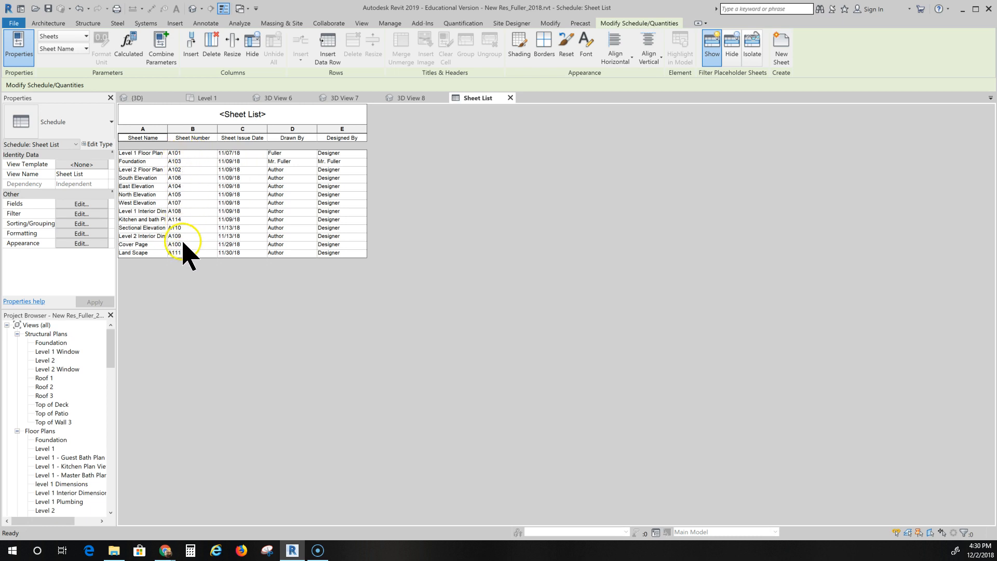
# Widen the Sheet Name column of the sheet list so the longest sheet names fit.
pyautogui.moveTo(168, 128); pyautogui.dragTo(196, 128)
pyautogui.click(196, 113)
# Open the A100 - Cover Page sheet and place the Sheet List schedule in its upper-right corner beside the title block.
pyautogui.scroll(-15, 74, 338)
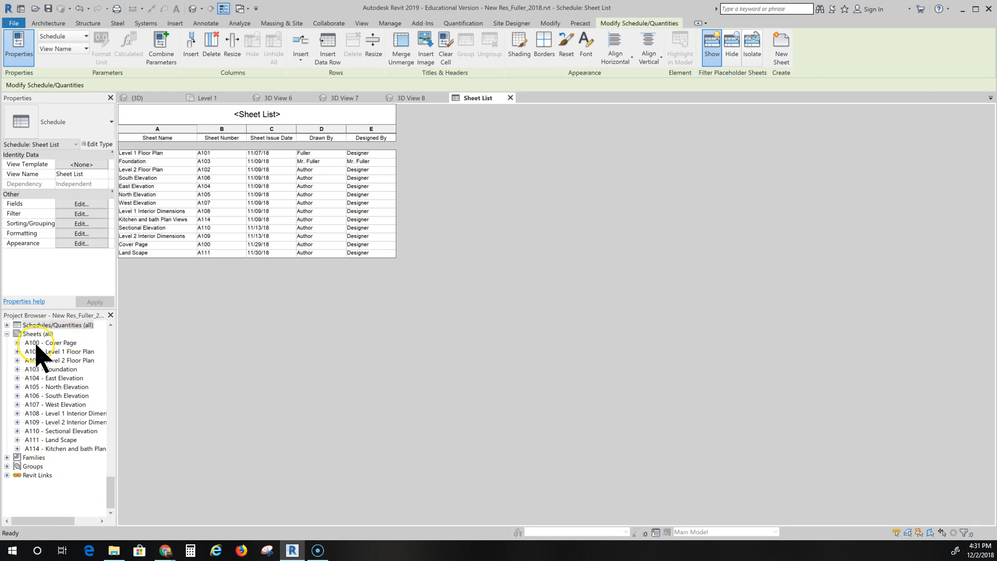
pyautogui.doubleClick(50, 343)
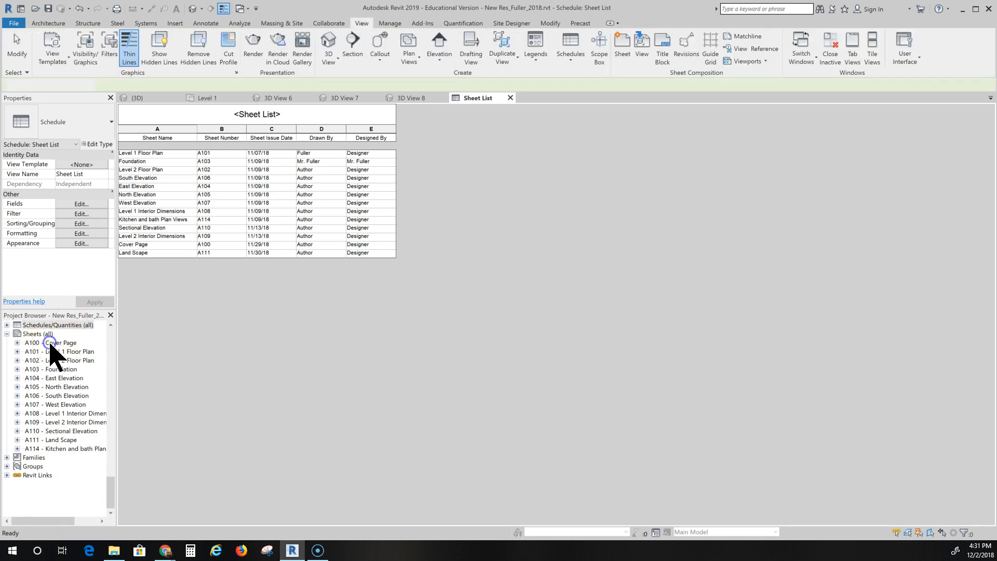
pyautogui.scroll(3, 73, 386)
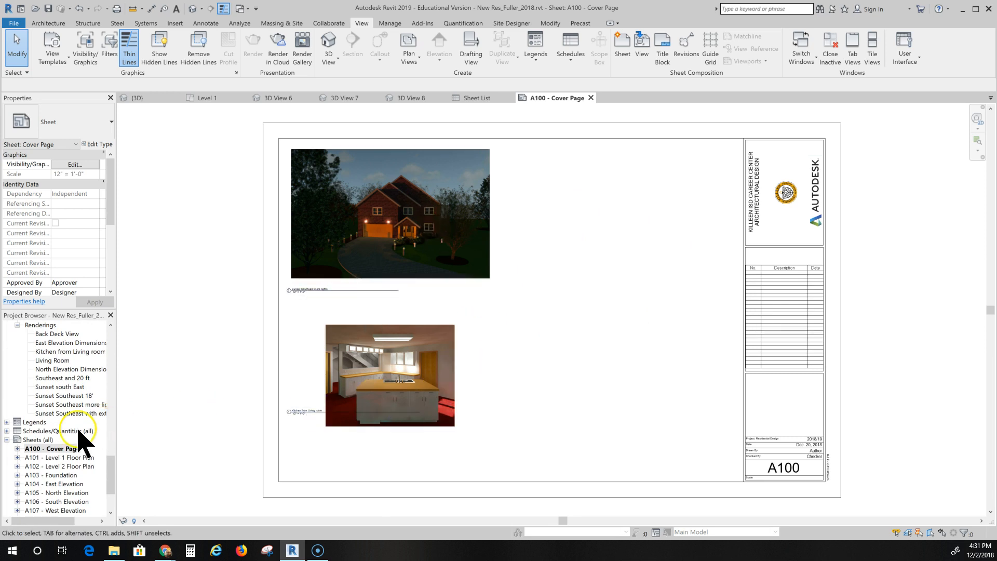
pyautogui.scroll(2, 45, 400)
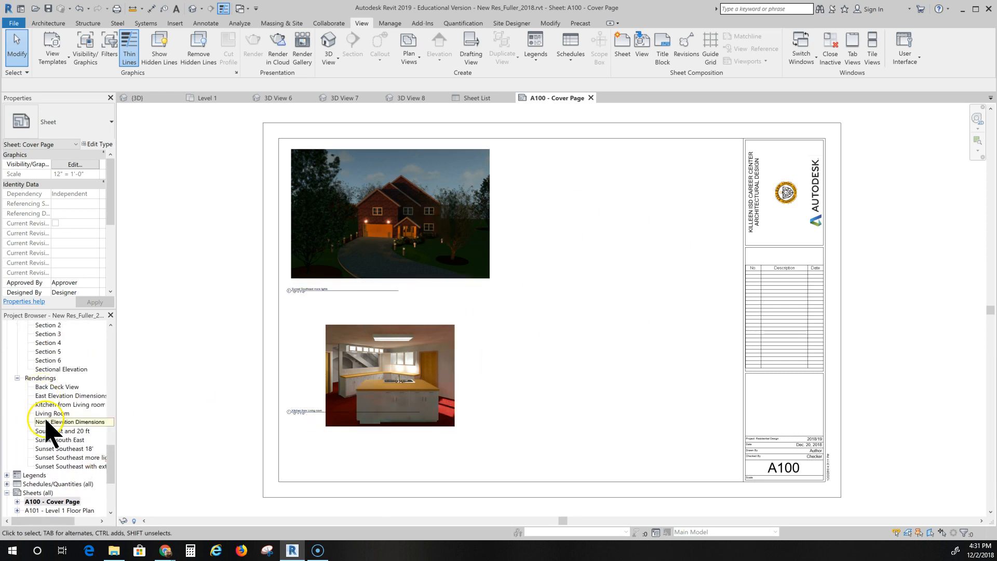
pyautogui.scroll(2, 69, 412)
pyautogui.scroll(-6, 73, 418)
pyautogui.click(52, 413)
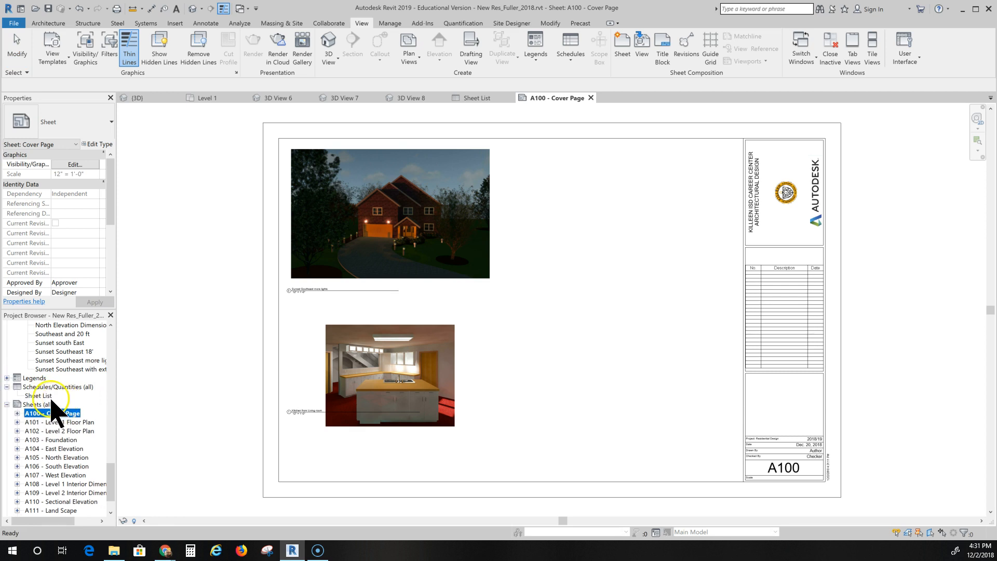
pyautogui.click(34, 397)
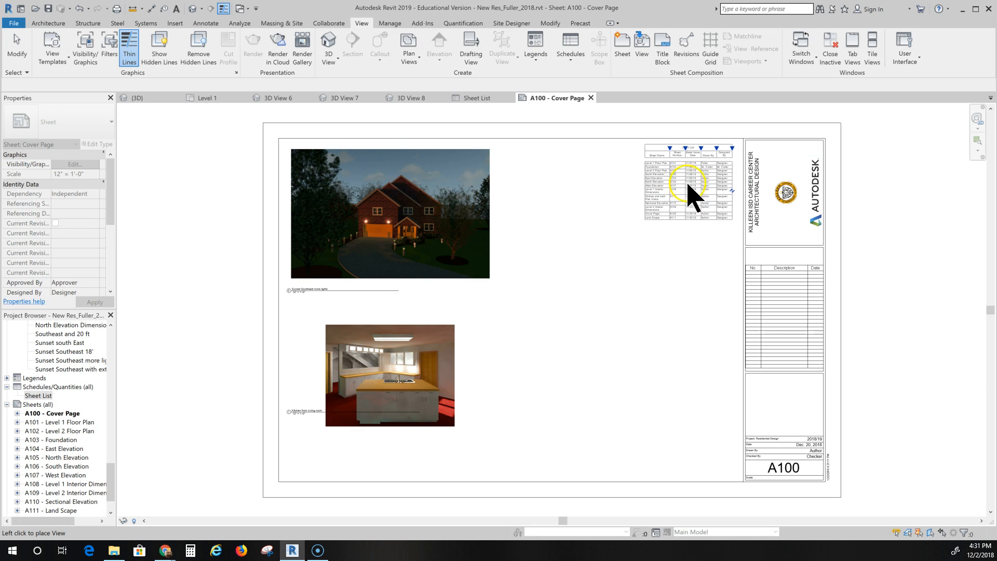
pyautogui.click(689, 186)
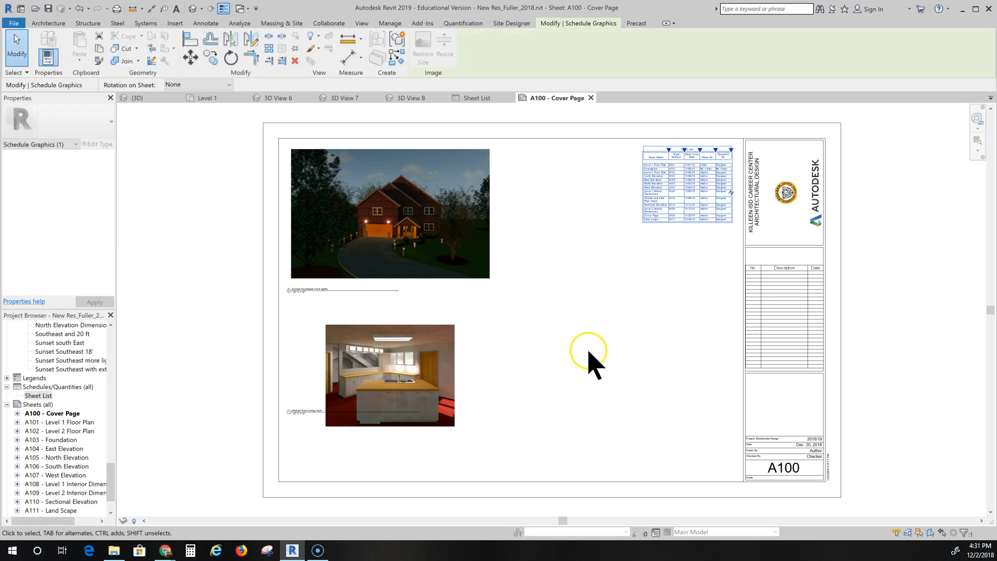
pyautogui.click(684, 278)
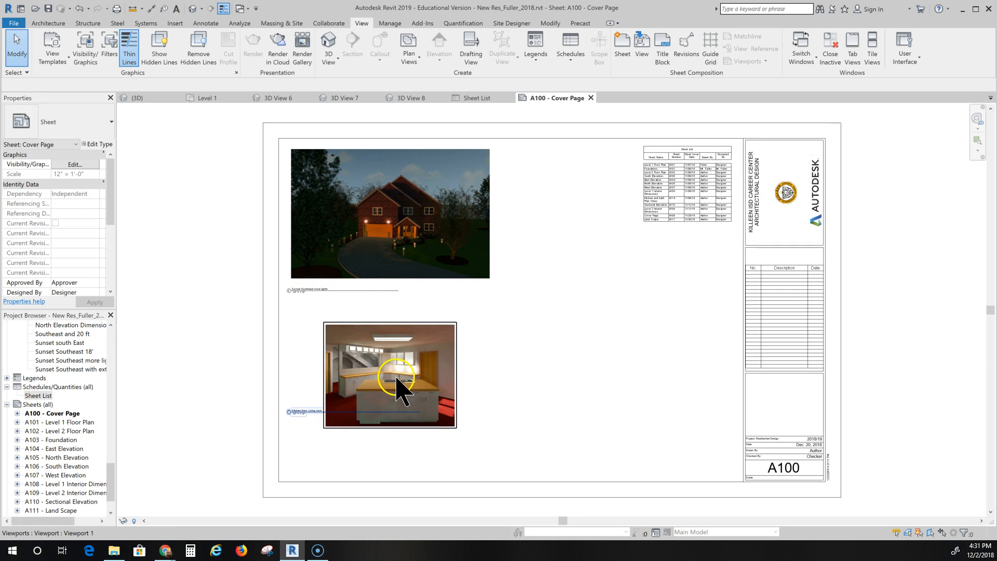
# Activate the kitchen rendering's viewport and enlarge the image to about 1' 0 3/4" wide, matching the exterior rendering above it.
pyautogui.click(391, 408)
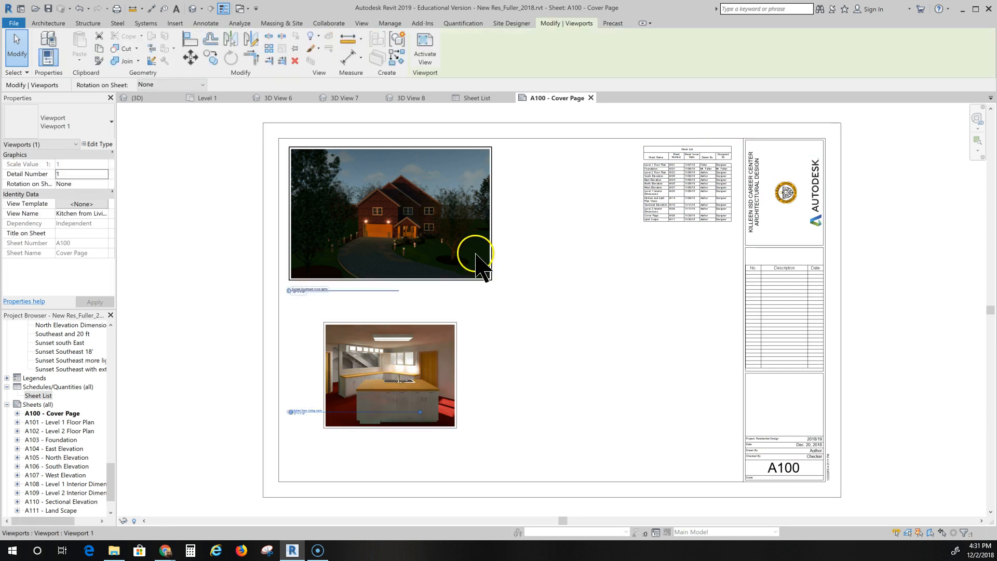
pyautogui.click(535, 245)
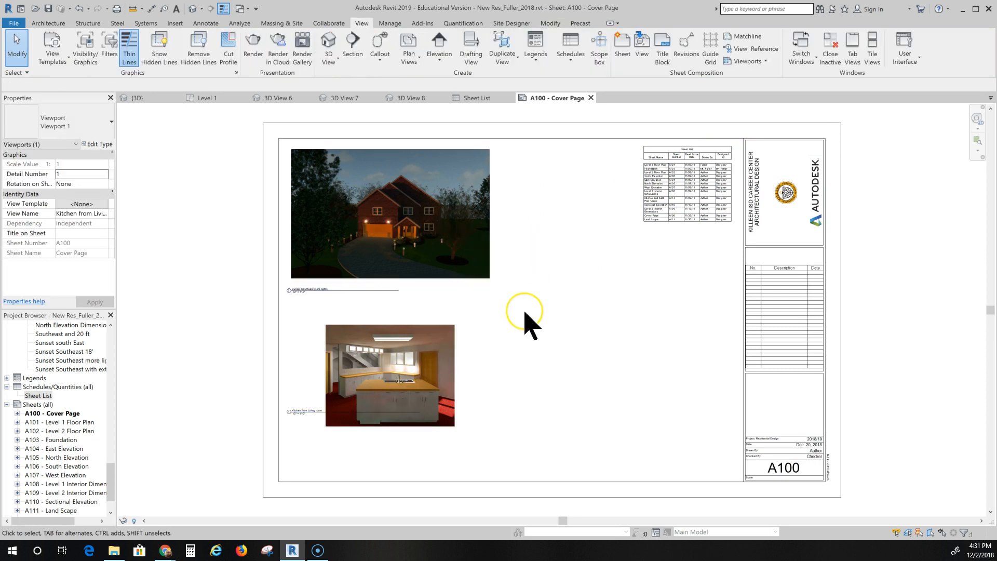
pyautogui.doubleClick(392, 387)
pyautogui.click(326, 325)
pyautogui.moveTo(327, 325); pyautogui.dragTo(291, 297)
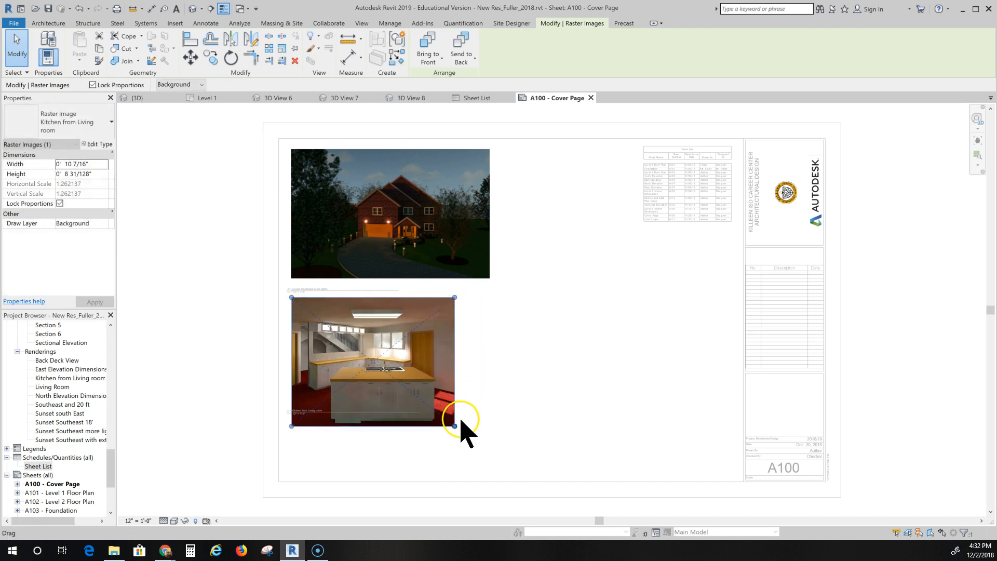
pyautogui.moveTo(456, 426); pyautogui.dragTo(492, 455)
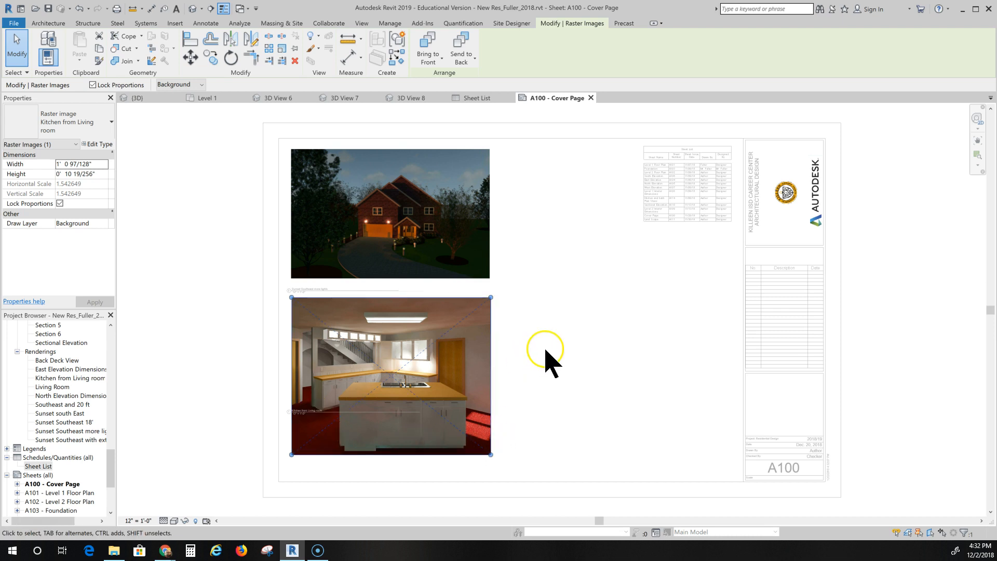
pyautogui.click(573, 351)
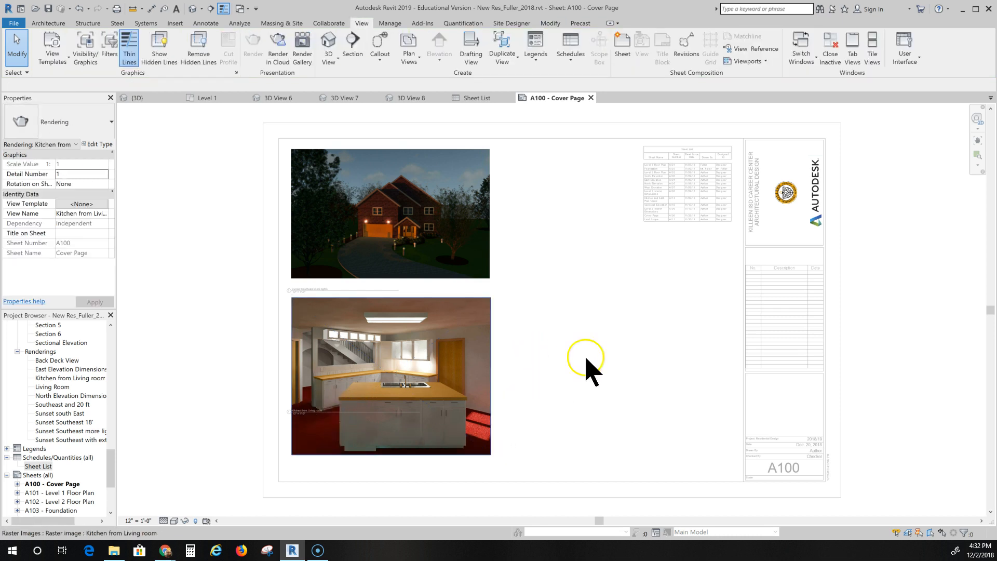
# Deactivate the kitchen rendering's view and move its viewport title below the enlarged image.
pyautogui.click(305, 413)
pyautogui.moveTo(305, 414); pyautogui.dragTo(308, 466)
pyautogui.click(588, 418)
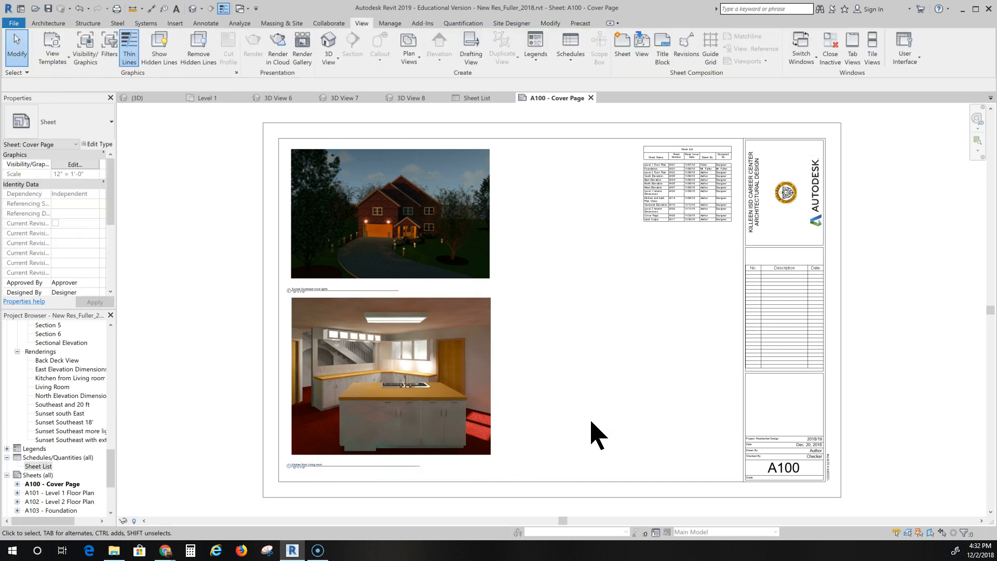
# Place the Southeast and 20 ft rendering in the empty lower-right area of the cover page.
pyautogui.click(61, 405)
pyautogui.moveTo(272, 406); pyautogui.dragTo(621, 380)
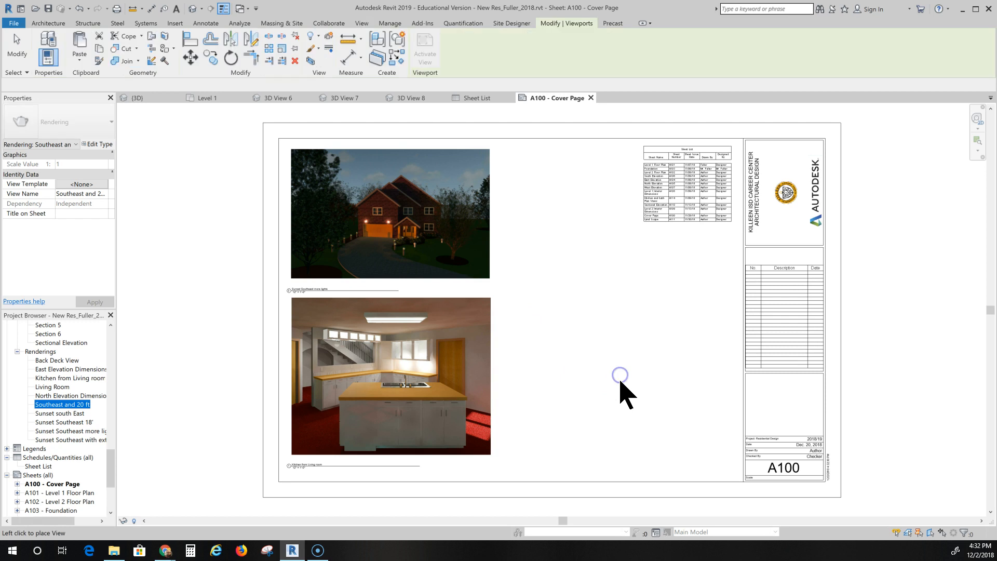
pyautogui.click(621, 381)
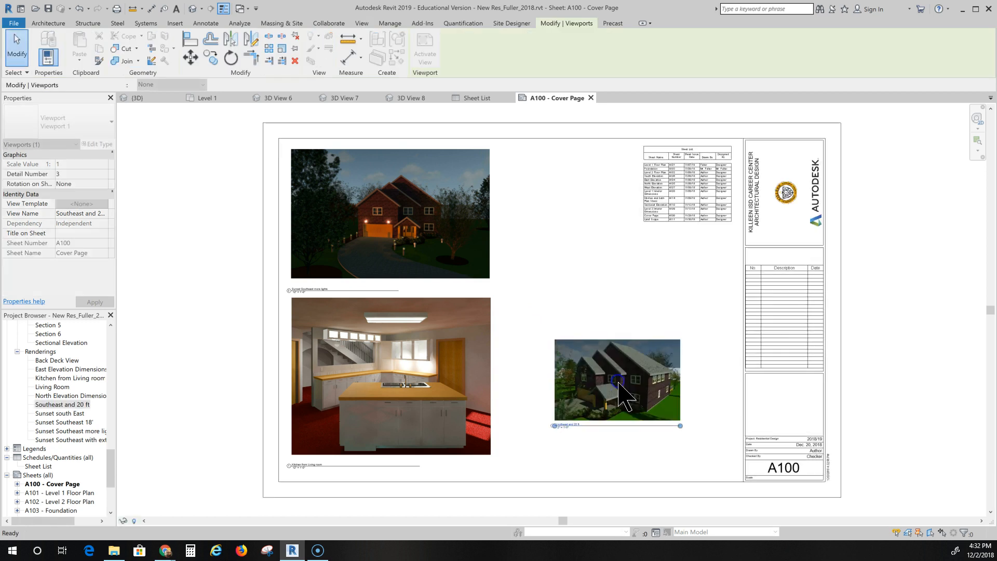
# Enlarge the Southeast and 20 ft rendering to fill the space between the kitchen image and title block, with its title underneath.
pyautogui.doubleClick(622, 381)
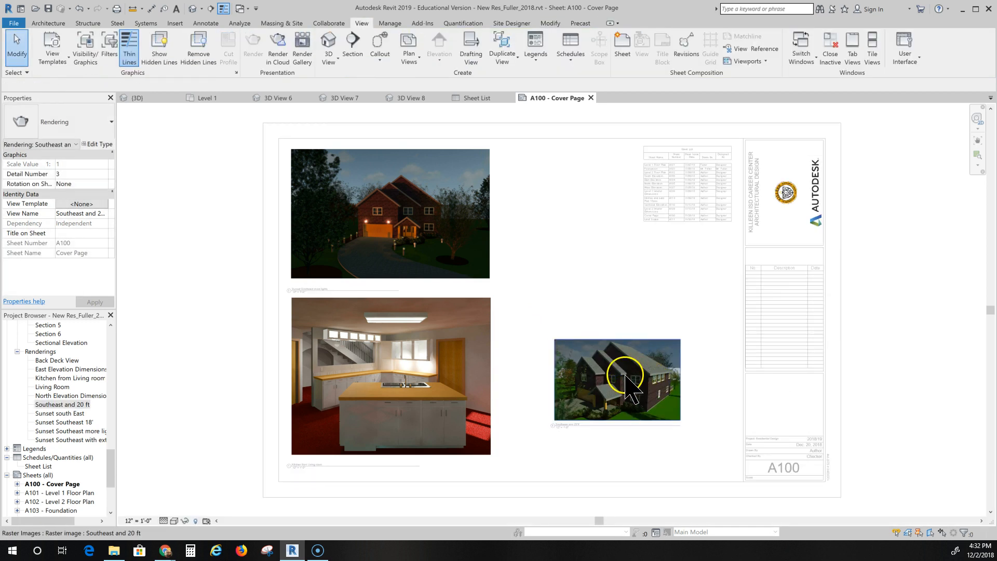
pyautogui.click(623, 380)
pyautogui.doubleClick(509, 533)
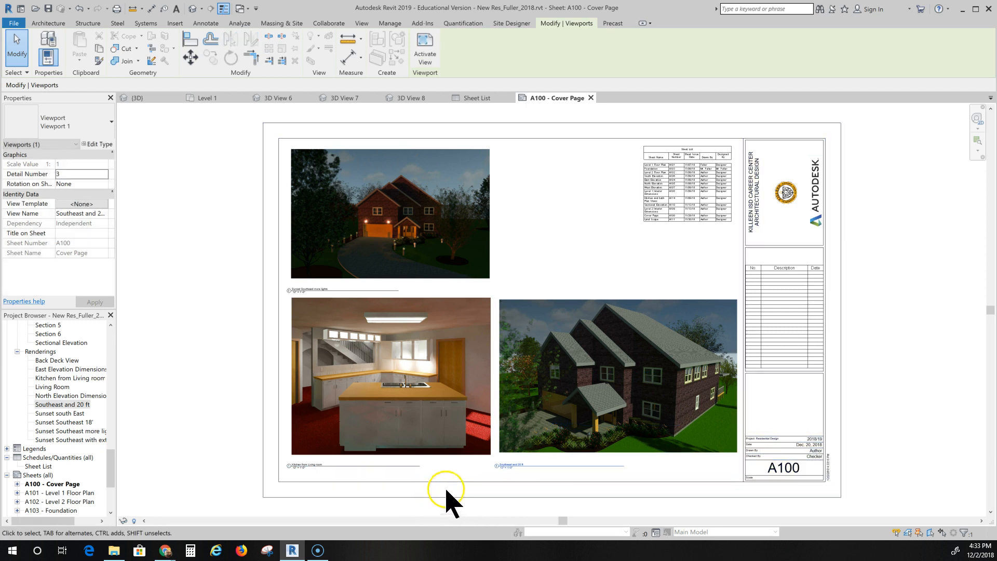